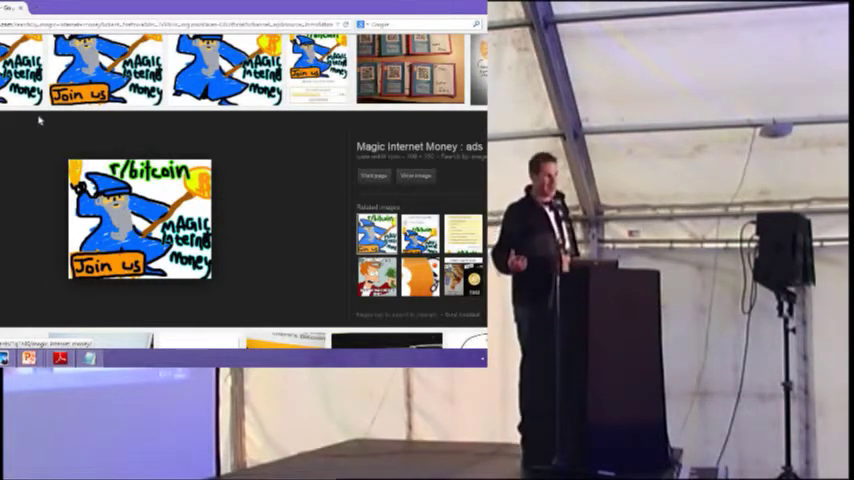
Search for 'thieving bastards' and preview the Filthy Thieving Bastards logo among its images
key("alt+Left")
triple_click(79, 49)
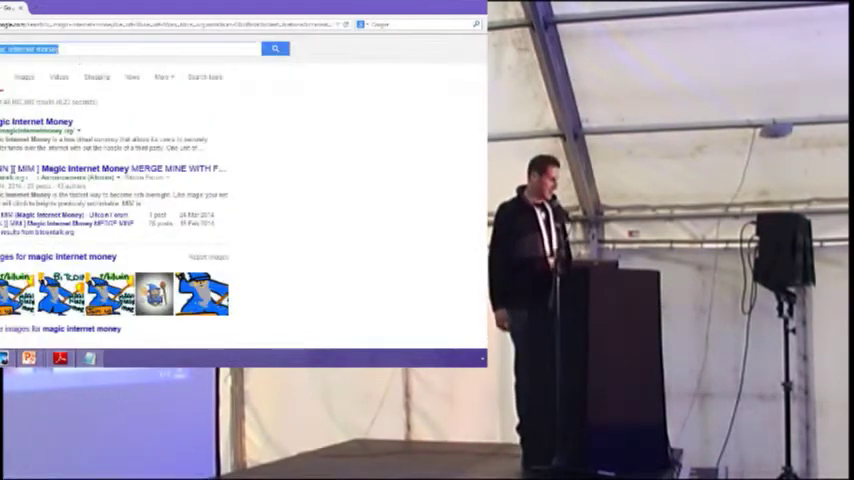
type("thie")
type("ving bi")
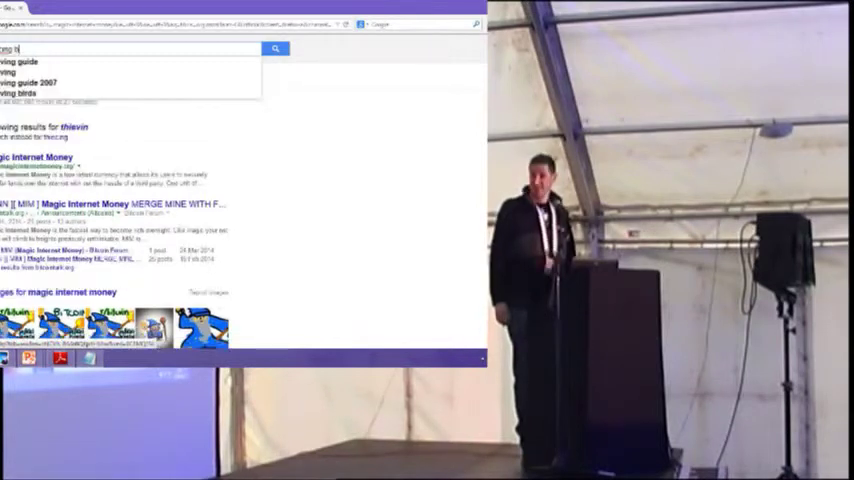
type("r")
type("ing bastards")
key("Return")
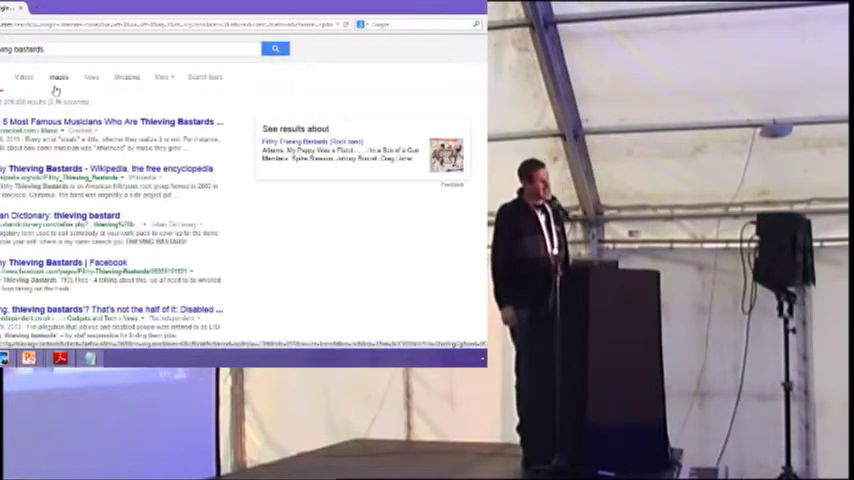
left_click(58, 78)
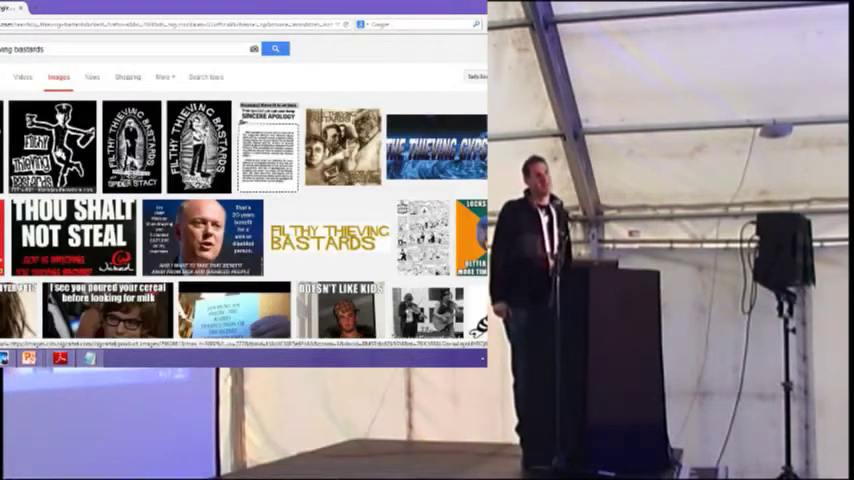
left_click(50, 145)
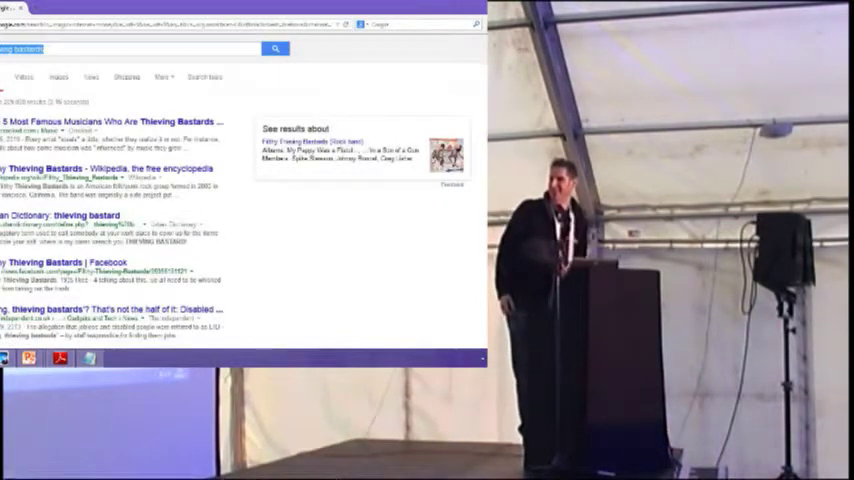
type("arrested development")
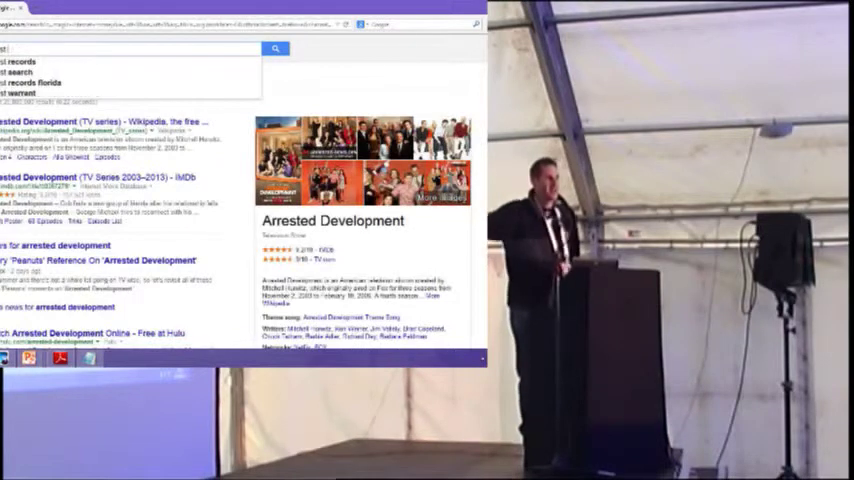
type(" evil")
Search 'arrest evil', enlarge the red figure with police image, then show piracy image results
key("Return")
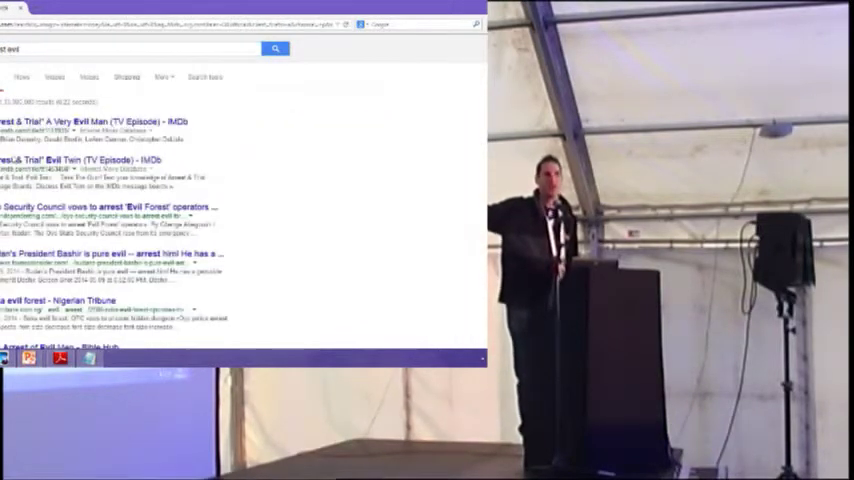
left_click(18, 77)
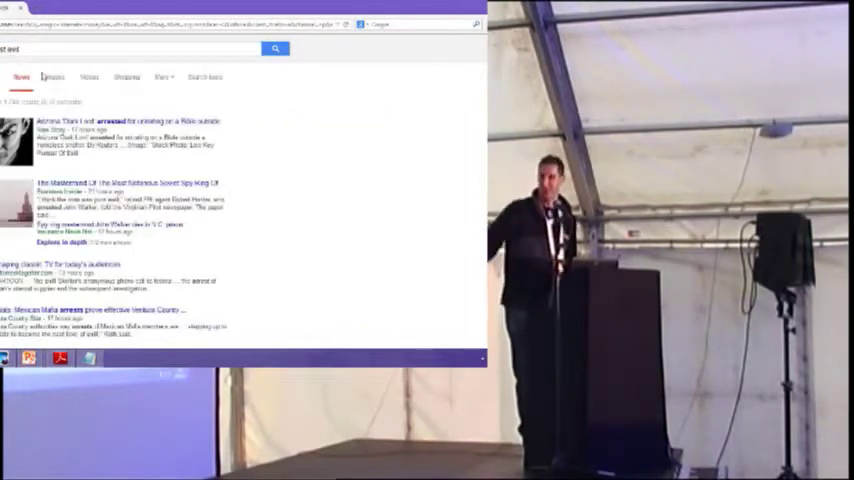
left_click(52, 77)
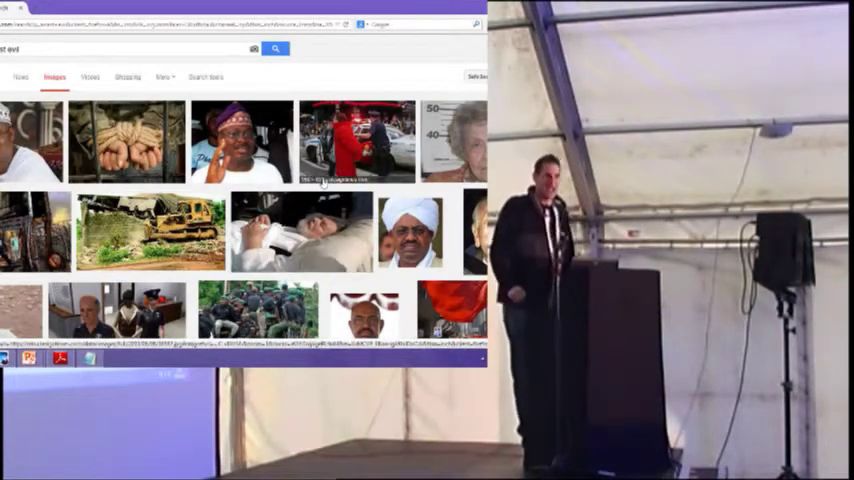
left_click(356, 140)
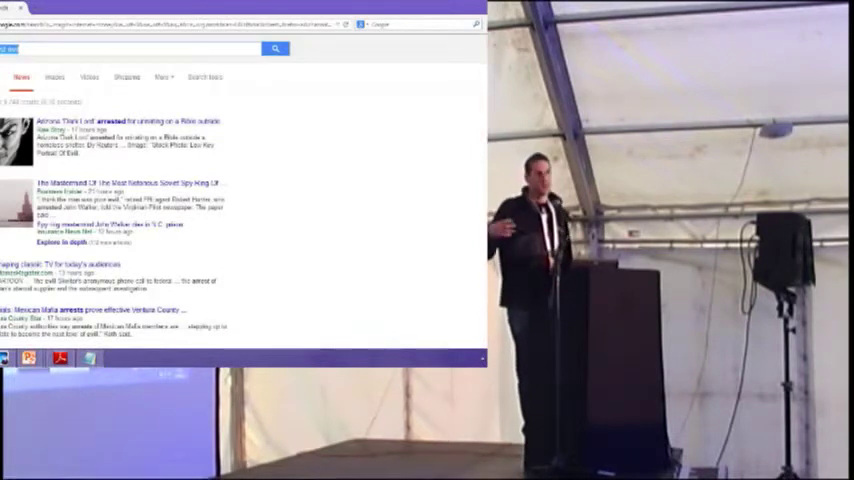
type("piracy")
key("Return")
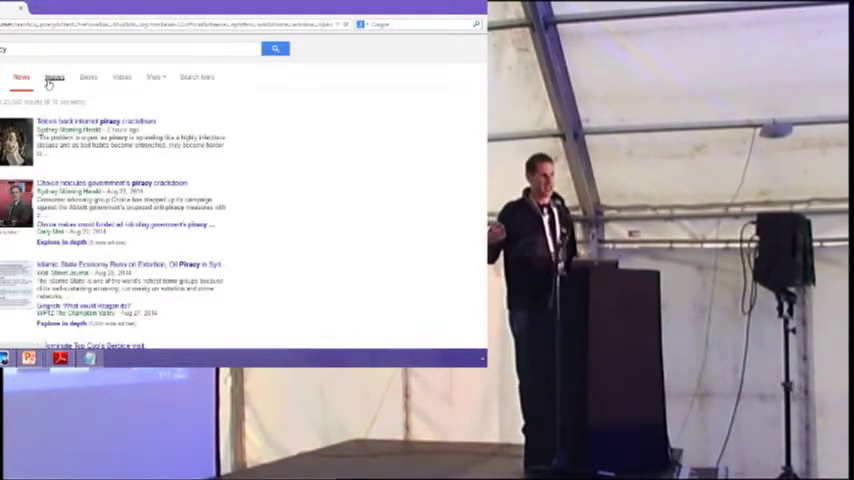
left_click(54, 77)
left_click(117, 213)
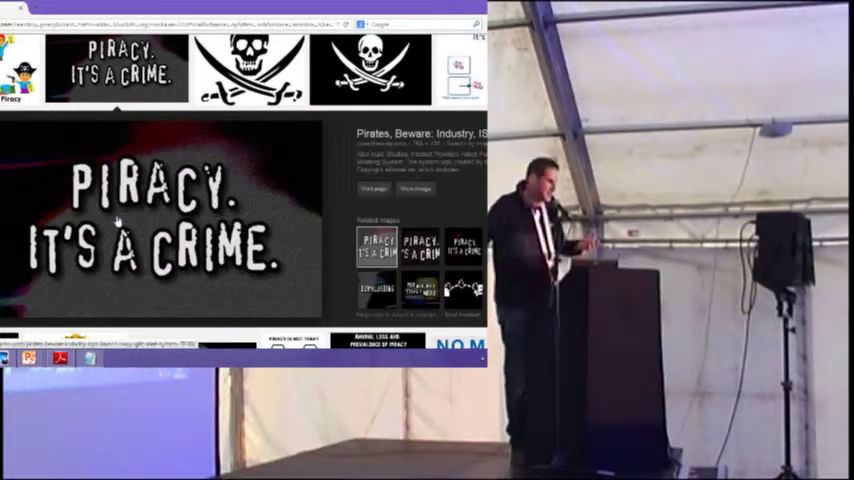
scroll(118, 222, "down", 4)
scroll(118, 208, "up", 4)
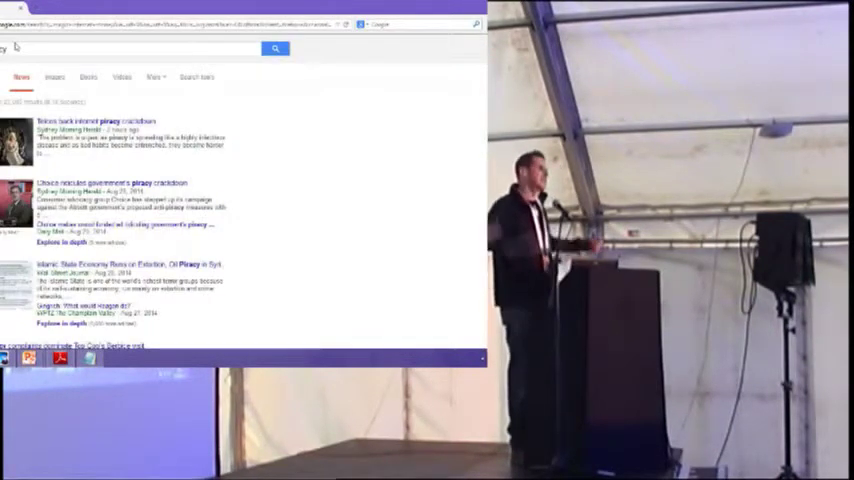
type("drugs")
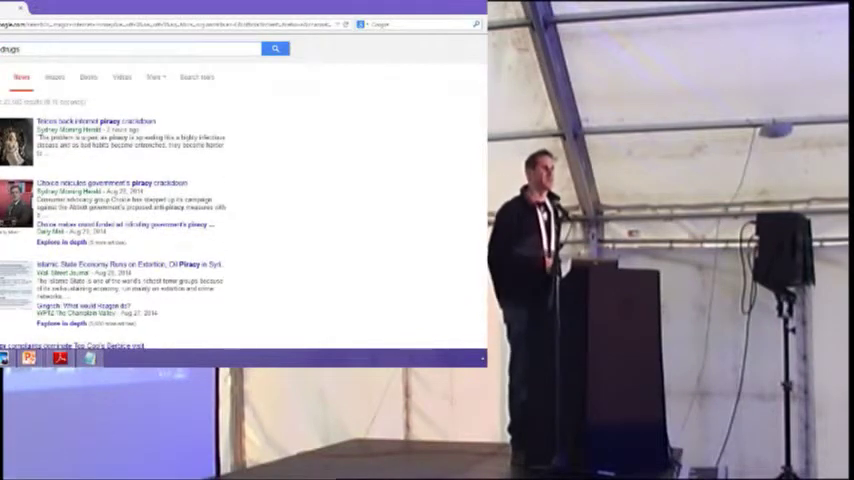
Run the 'drugs' search and view its image results
key("Return")
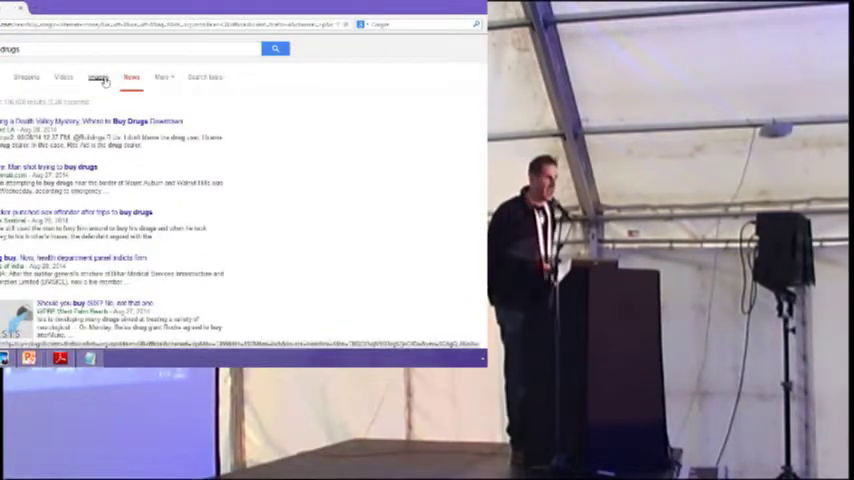
left_click(103, 80)
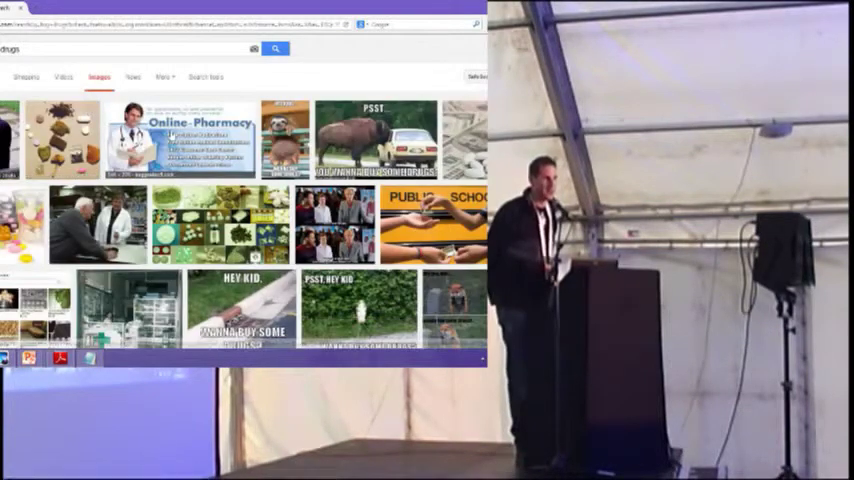
Preview the collage of assorted pills and drug packages at a larger size
left_click(215, 225)
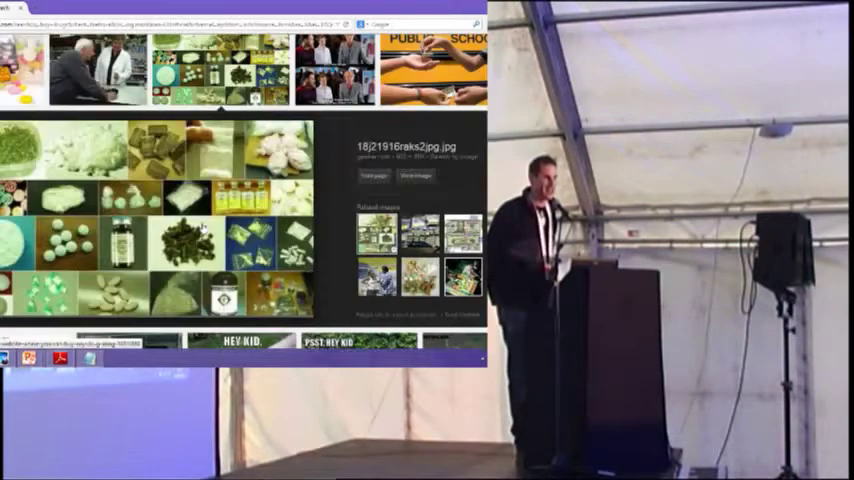